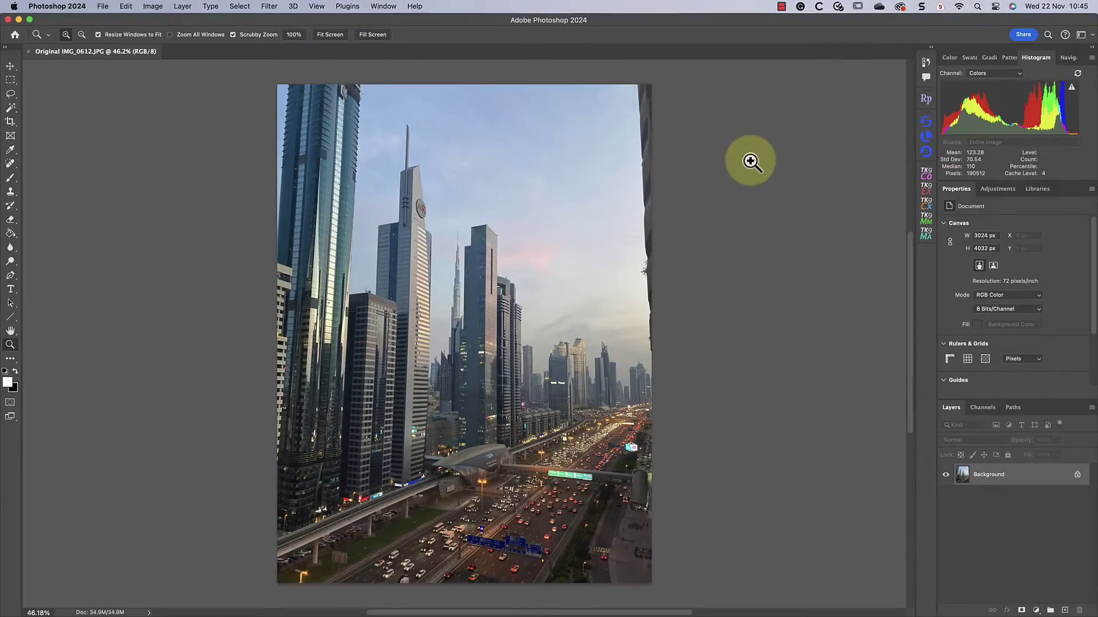
Review IMG_0612.JPG's camera and shot metadata, then close the metadata window
left_click(104, 7)
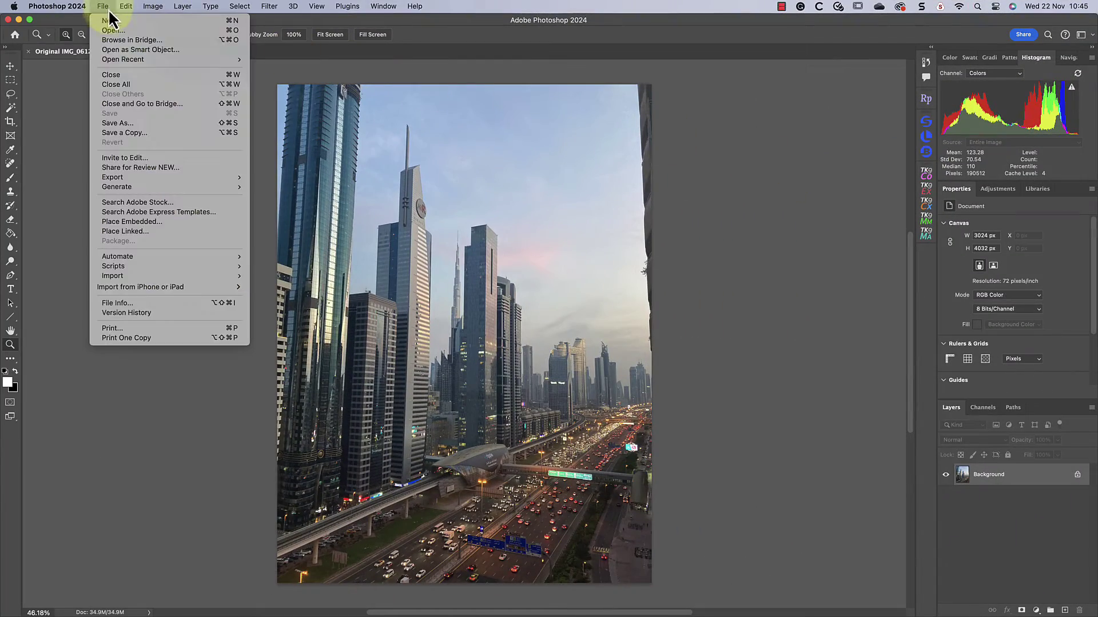
left_click(146, 302)
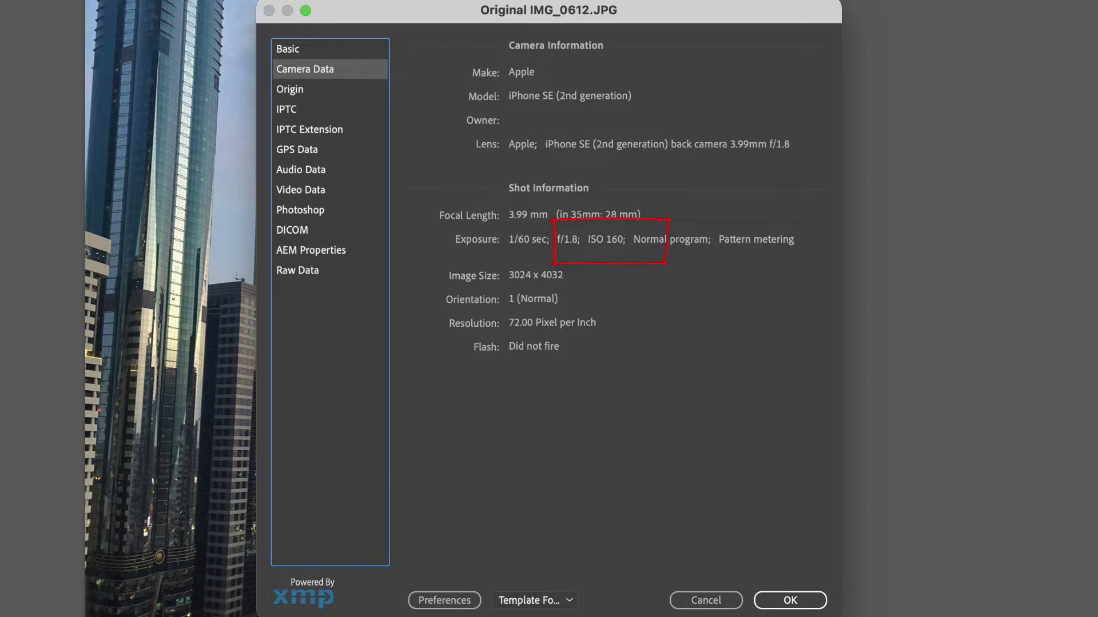
left_click(790, 600)
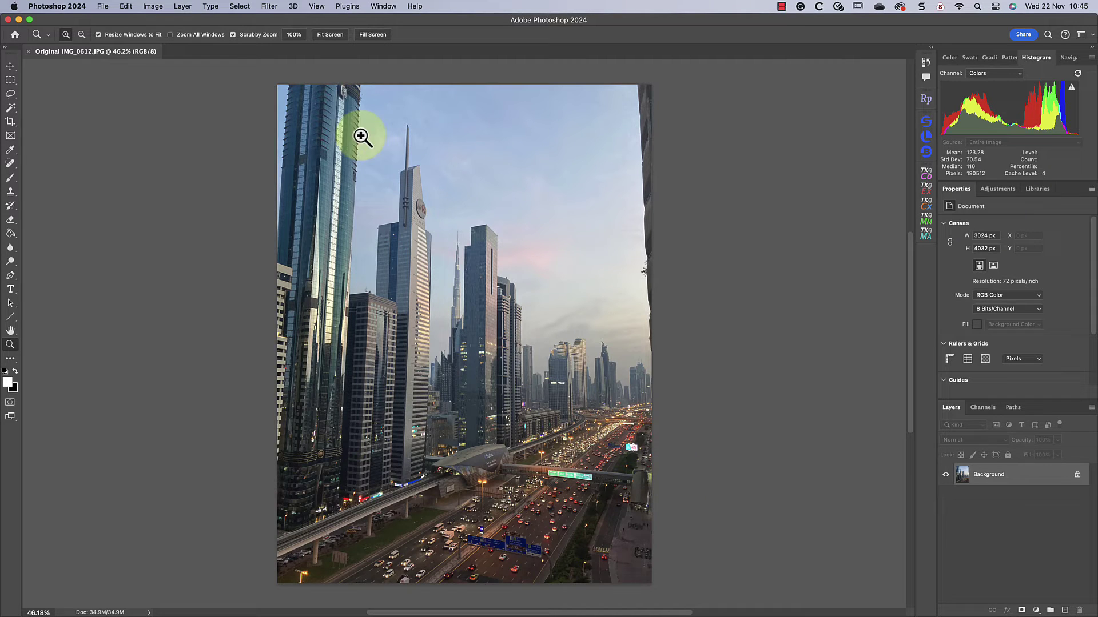
View the photo at 100% and scroll up to the sky above the towers
left_click(293, 35)
scroll(503, 217, "up", 5)
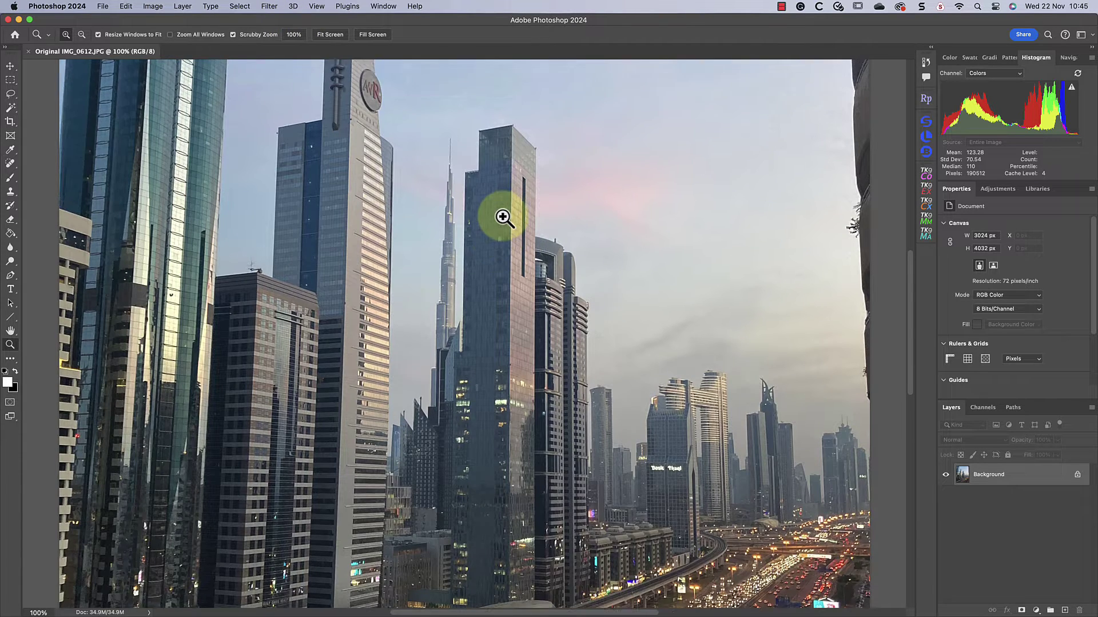
scroll(503, 217, "up", 4)
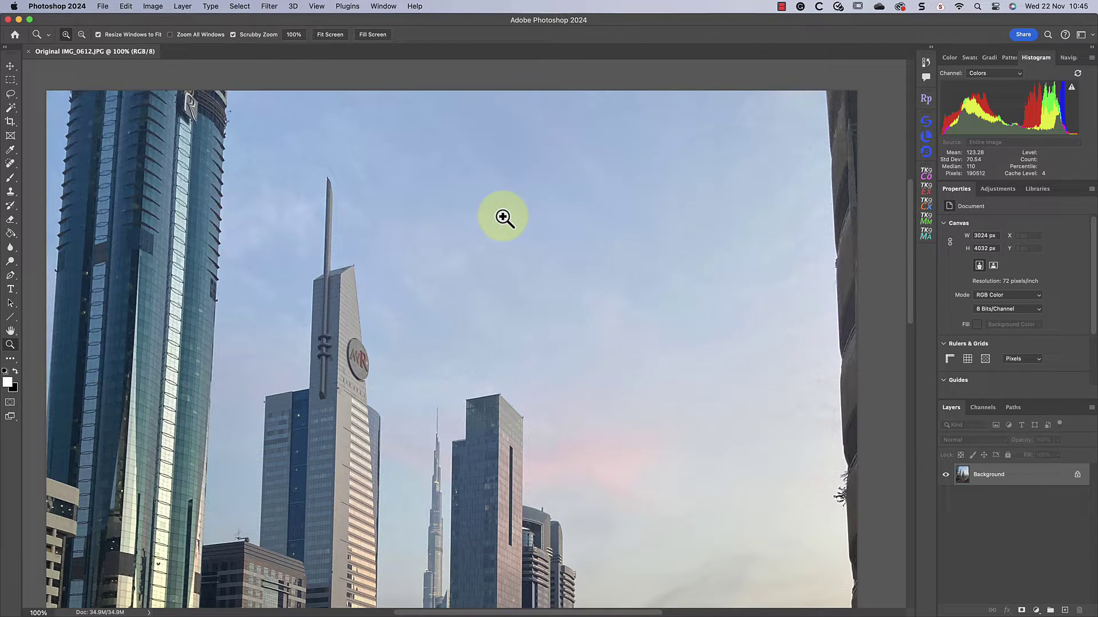
scroll(503, 217, "down", 1)
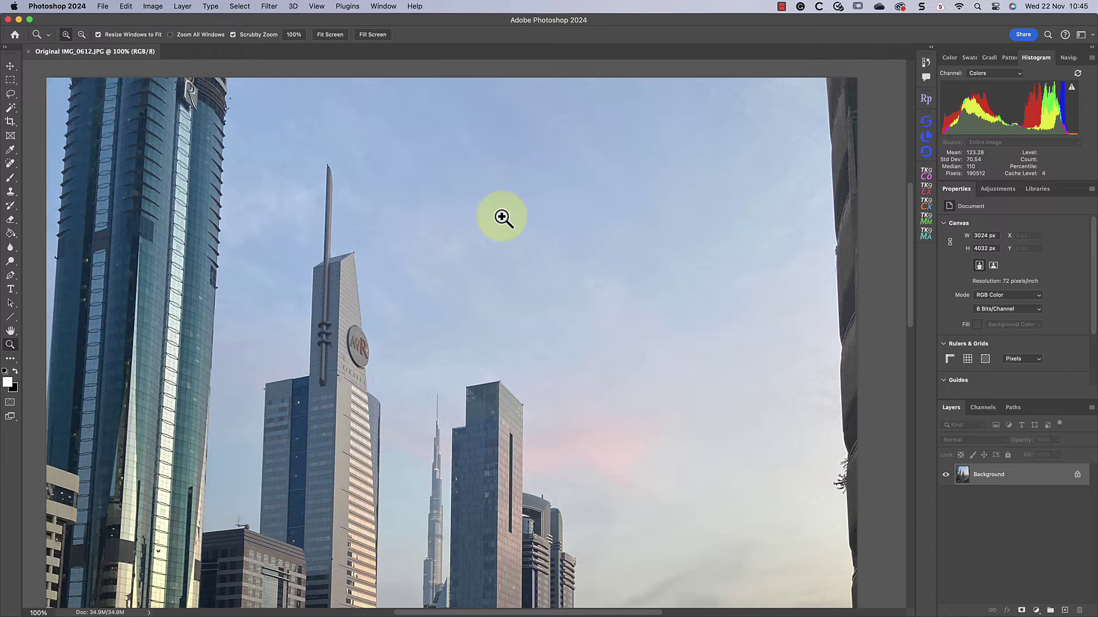
In Image Size, set width units to inches and resolution to 300 with Resample unchecked
left_click(153, 6)
left_click(173, 87)
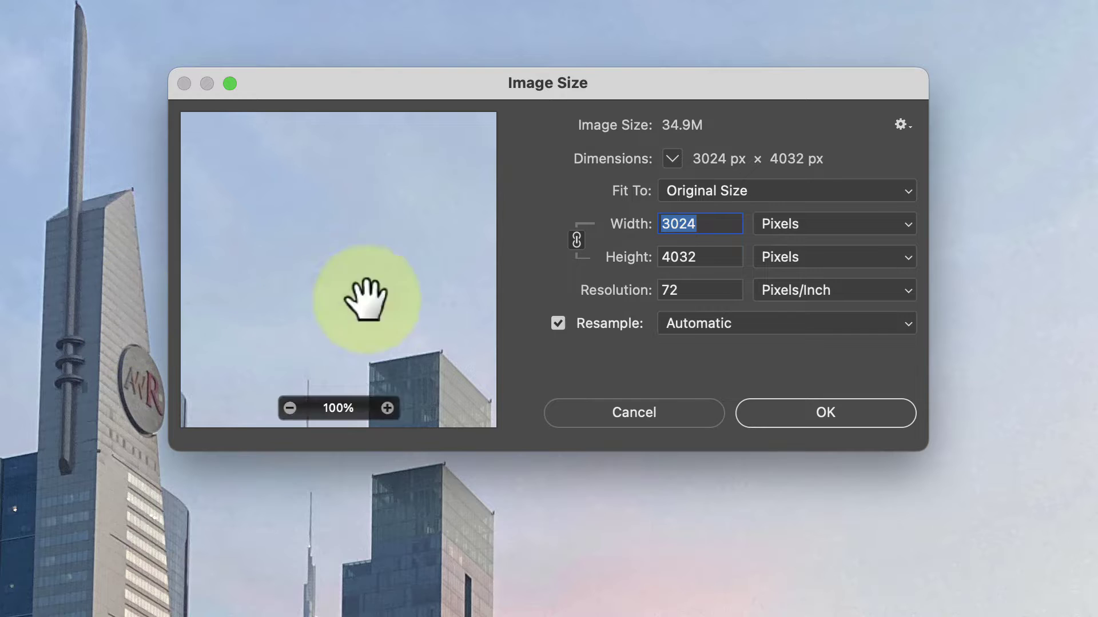
left_click(800, 228)
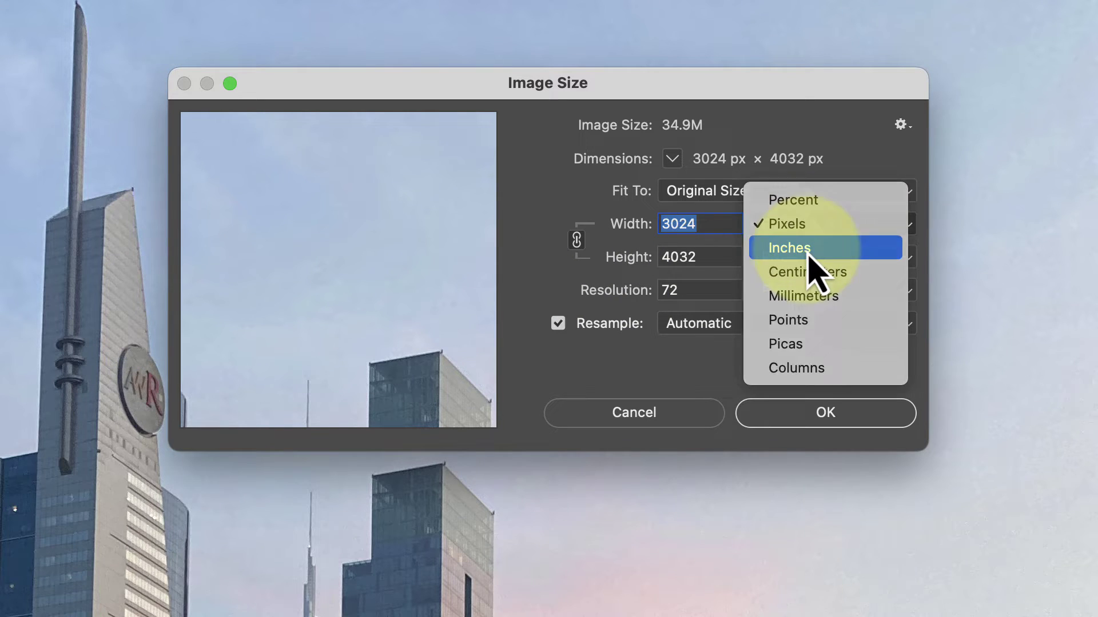
left_click(809, 255)
double_click(672, 289)
type("300")
left_click(558, 324)
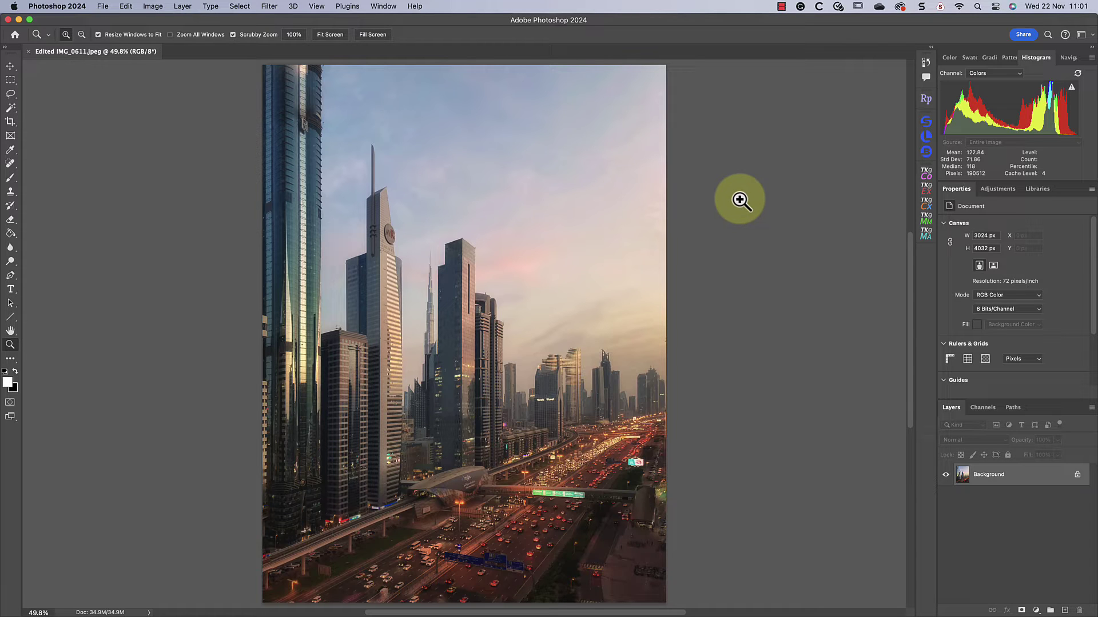
Inspect the edited photo's sky at 100%, then bring up the Filter > Topaz Labs plugins
left_click(294, 36)
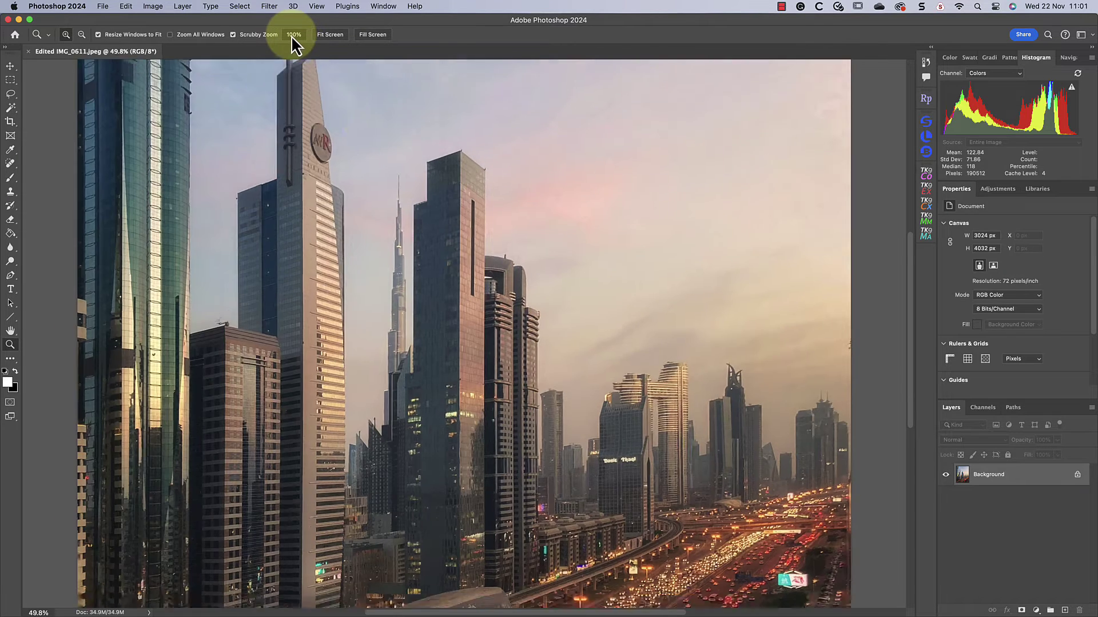
scroll(365, 112, "up", 10)
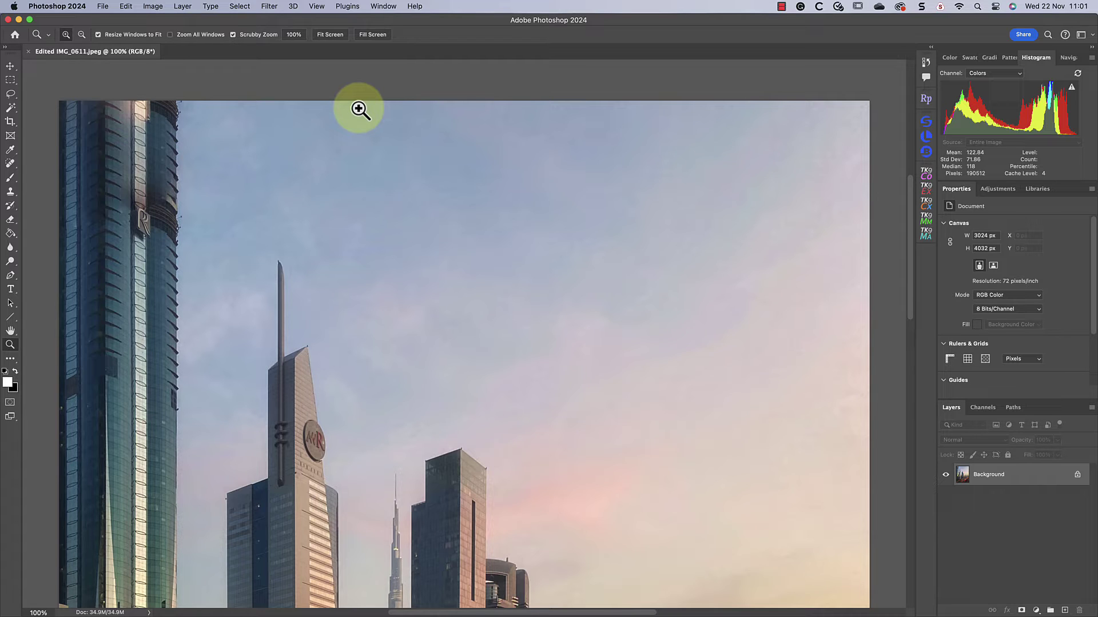
left_click(271, 8)
mouse_move(405, 318)
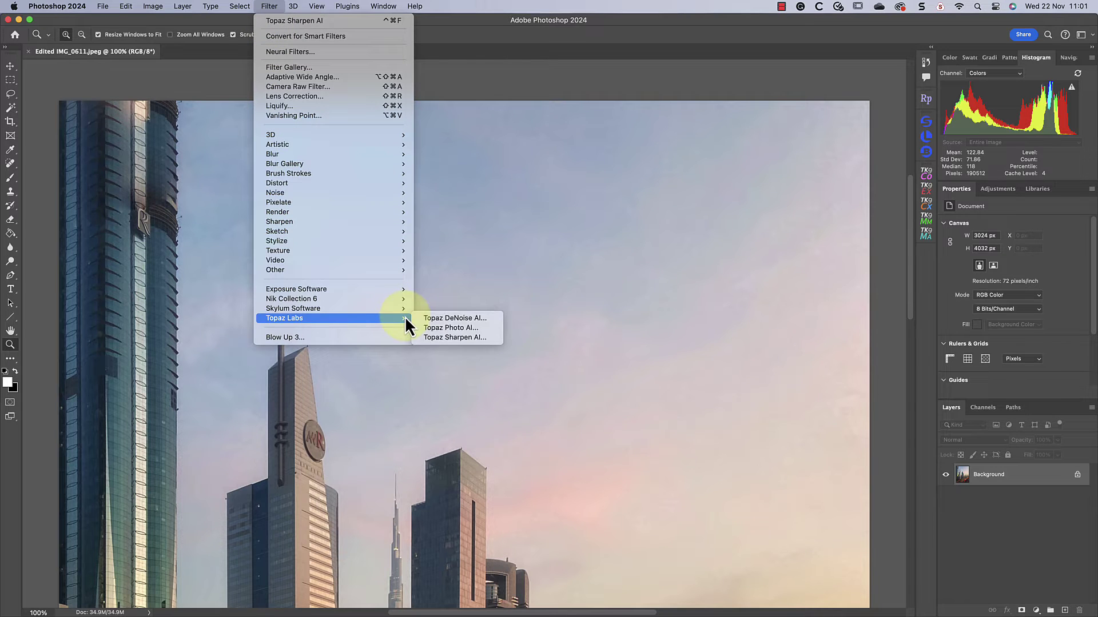
Launch Topaz Photo AI, load Edited IMG_0611.jpeg, and turn on 2x upscaling
left_click(486, 327)
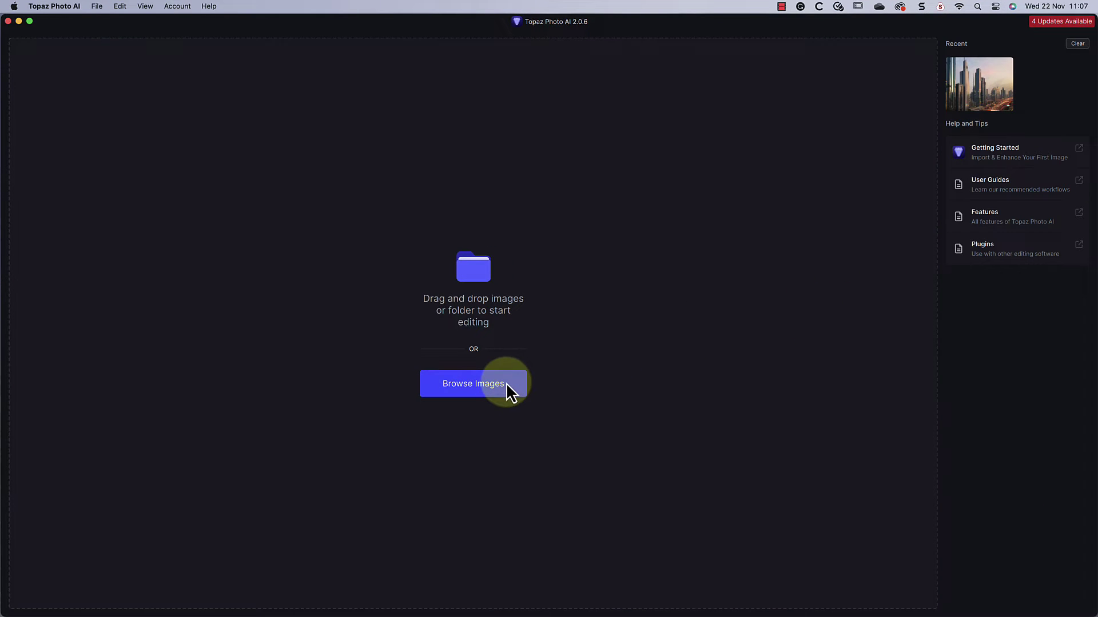
left_click(506, 382)
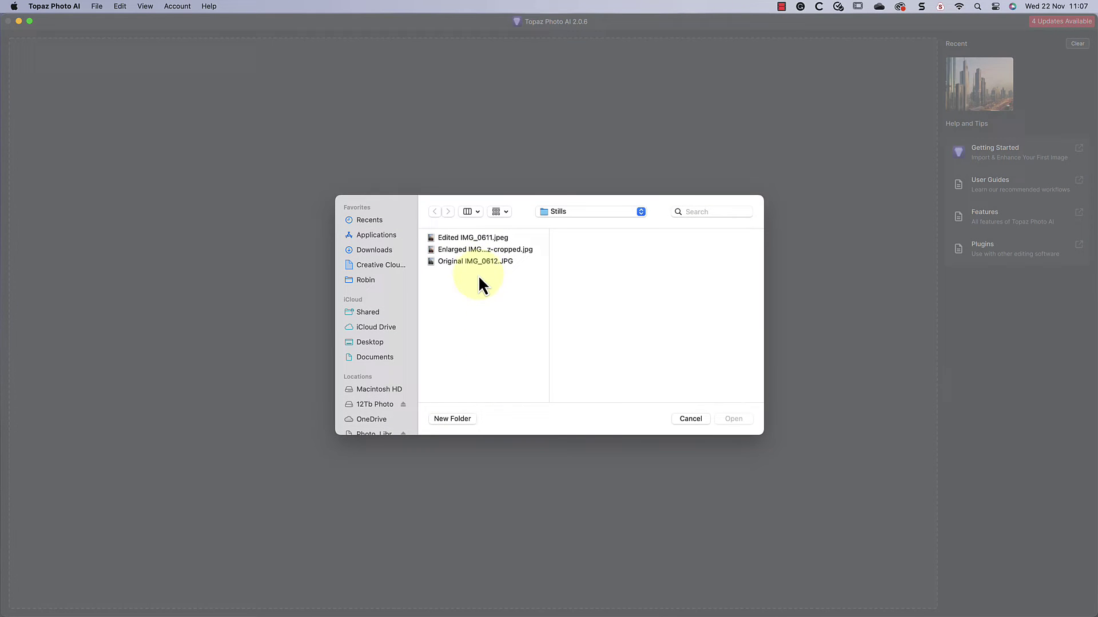
left_click(476, 239)
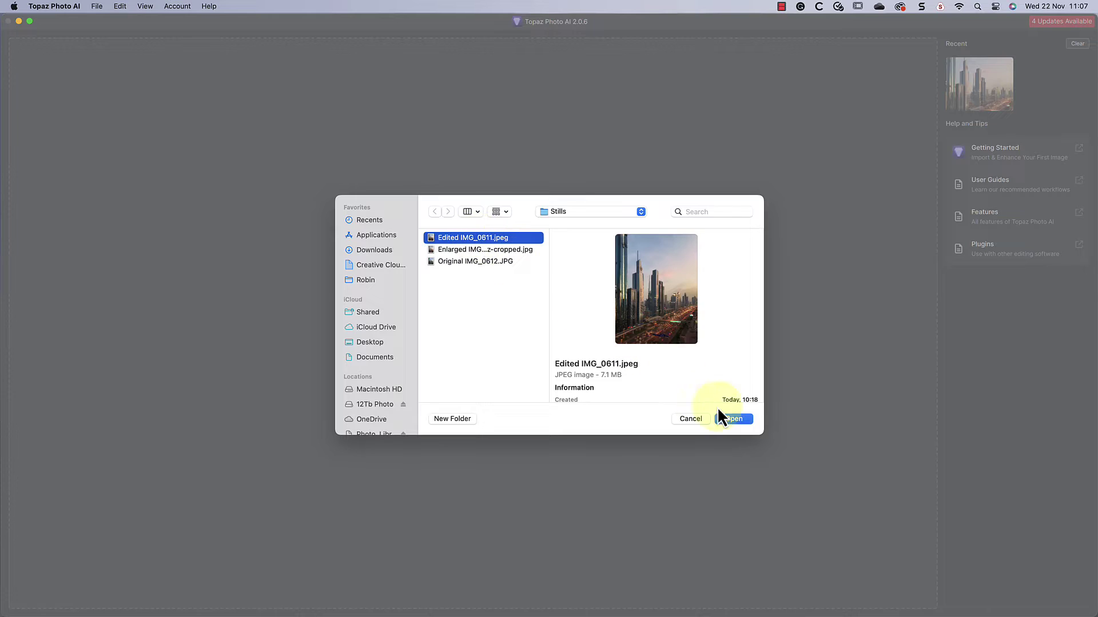
left_click(740, 426)
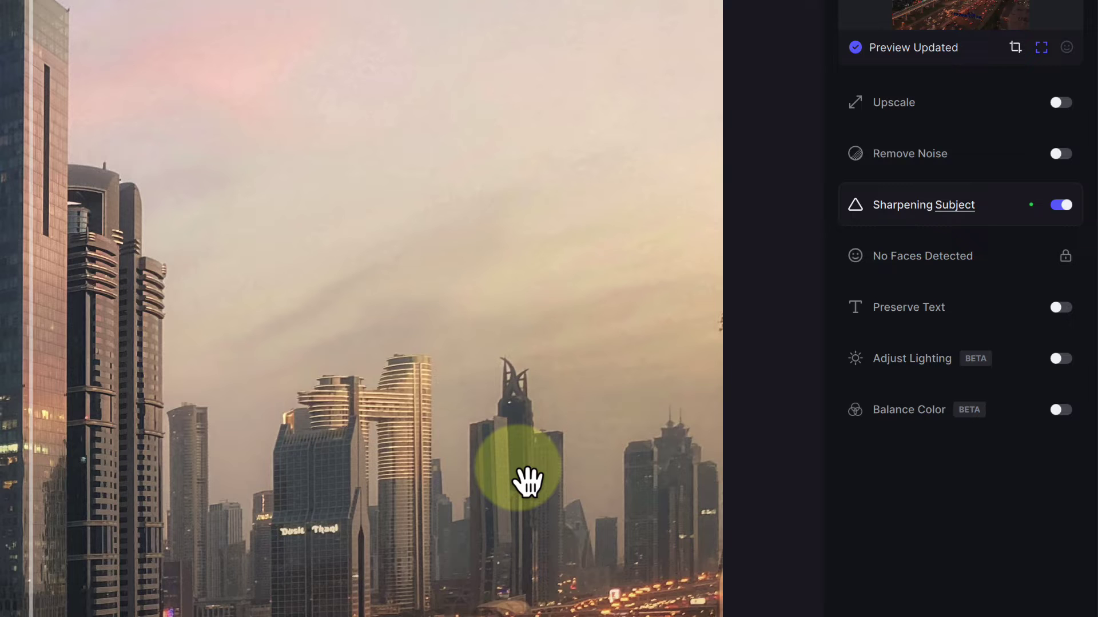
left_click(1060, 103)
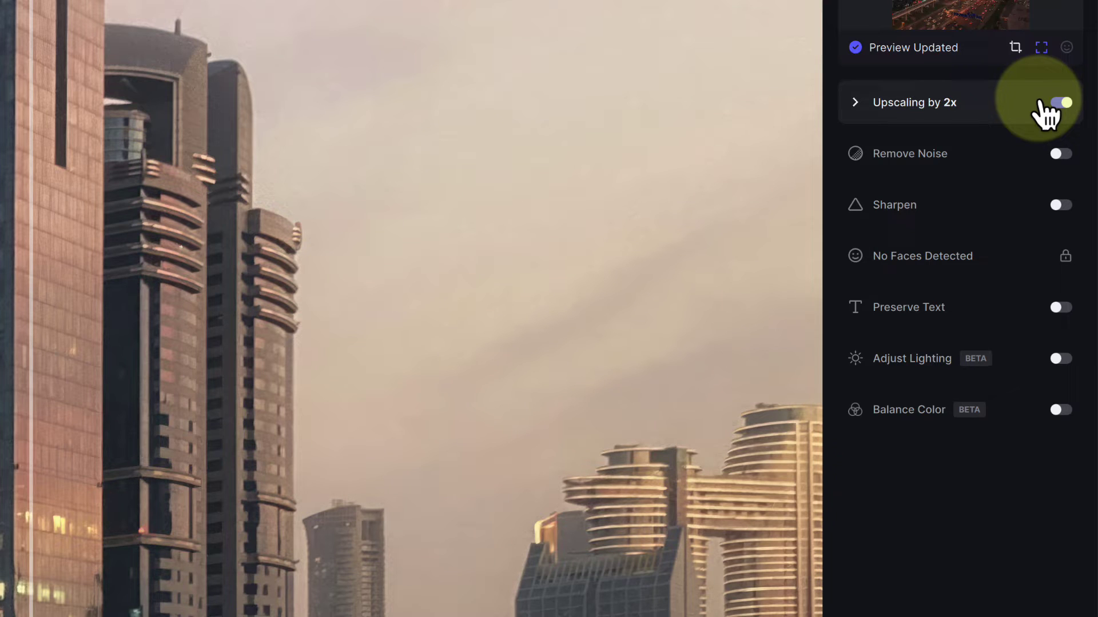
Expand the Upscaling settings for the 2x, 300 px/in, High Fidelity upscale
left_click(855, 101)
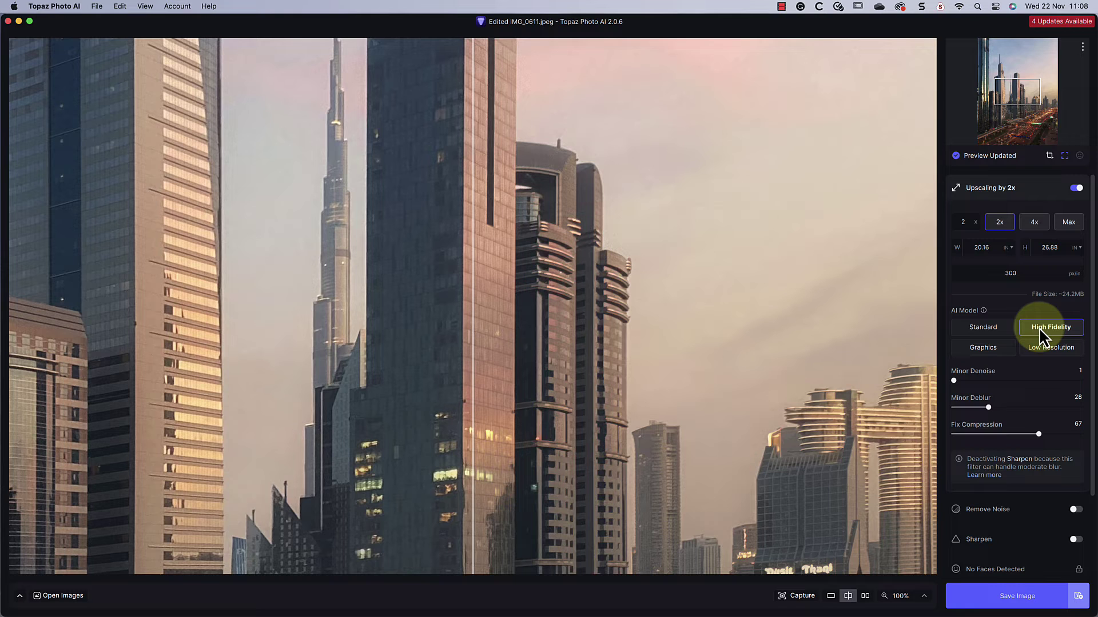
Pan to the upper skyline, lower upscale Minor Deblur to 1, and enable Remove Noise
left_click_drag(1009, 92, 1023, 73)
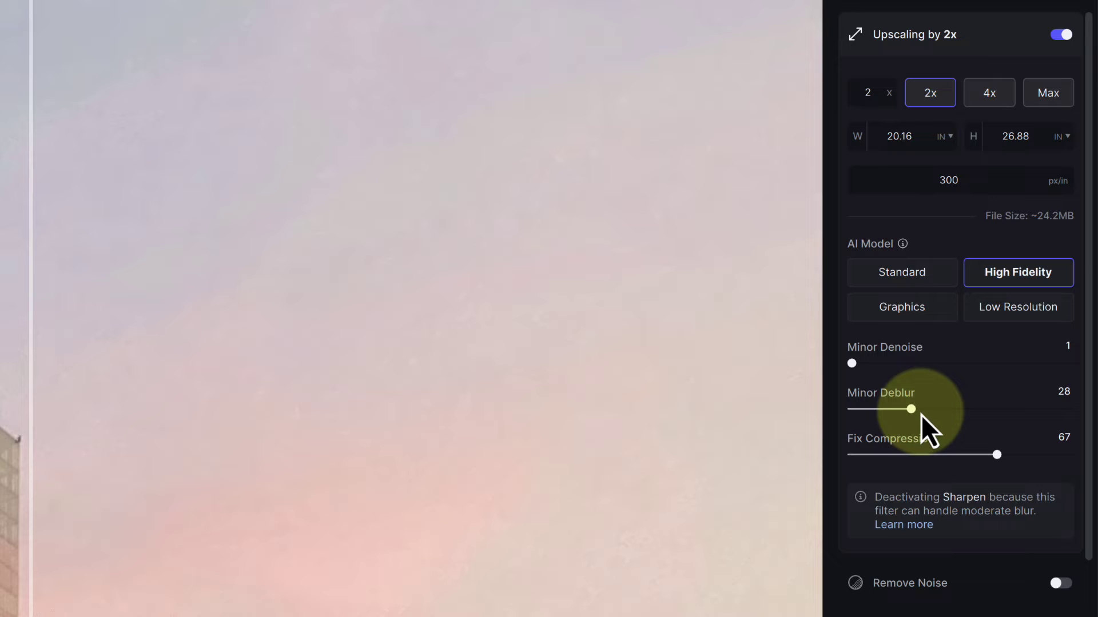
left_click_drag(907, 414, 849, 413)
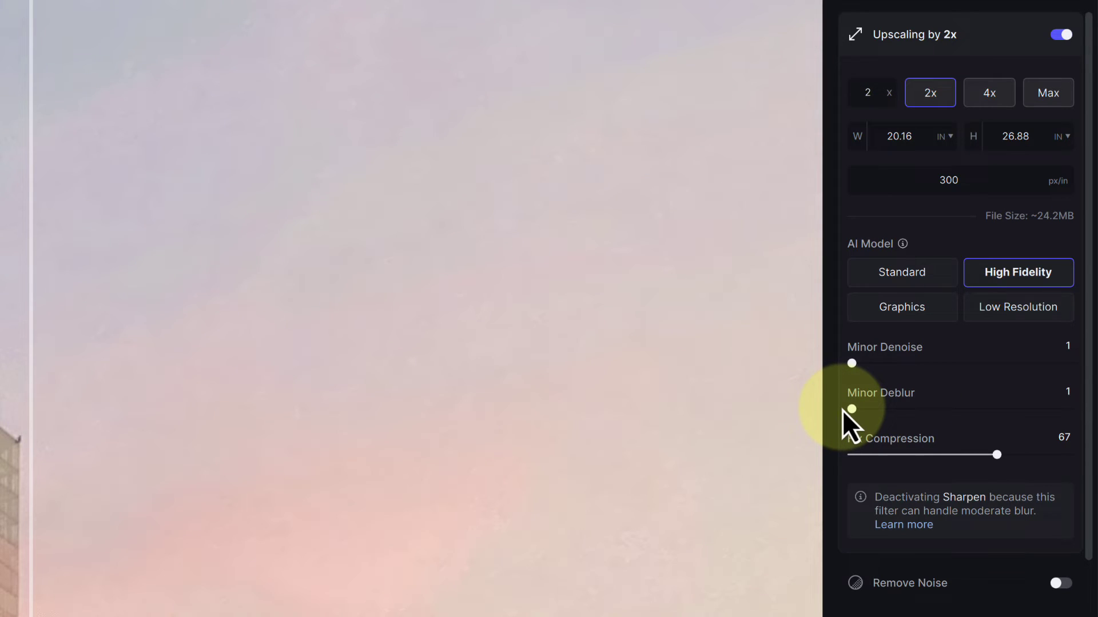
left_click(909, 586)
Pan the preview to the lower city traffic and raise Recover Original Detail to 50
scroll(901, 541, "down", 5)
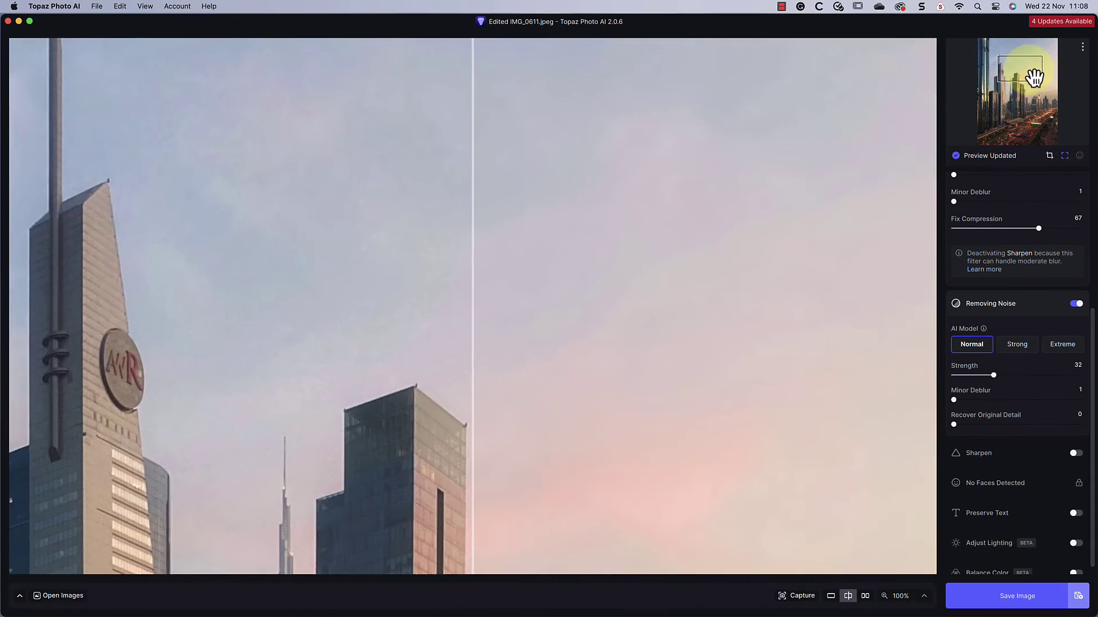
left_click_drag(1035, 76, 1037, 111)
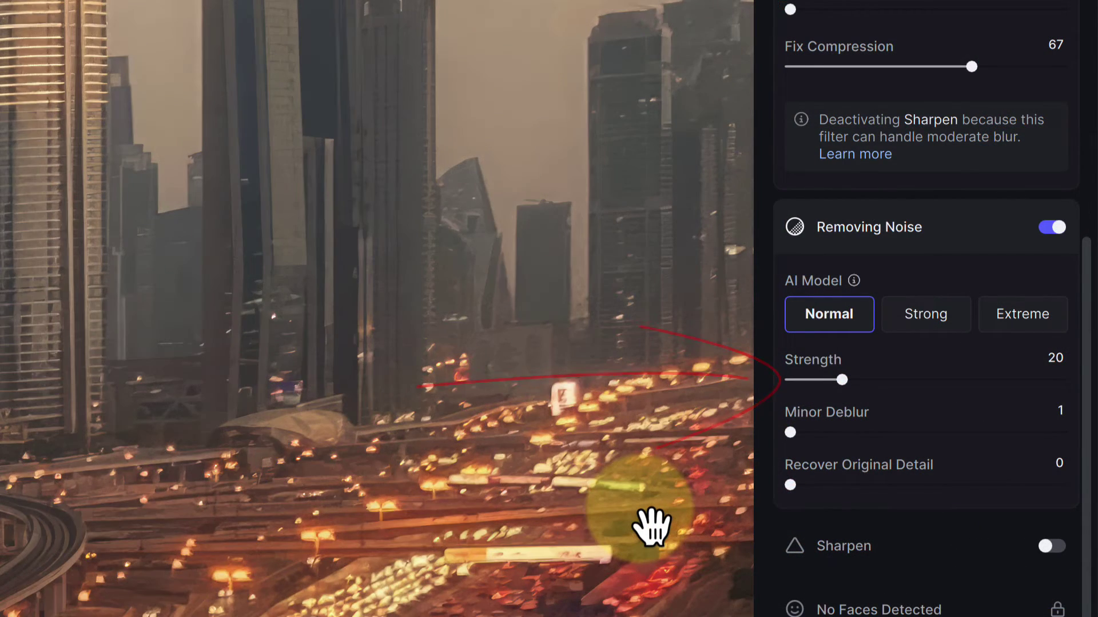
left_click_drag(791, 486, 927, 491)
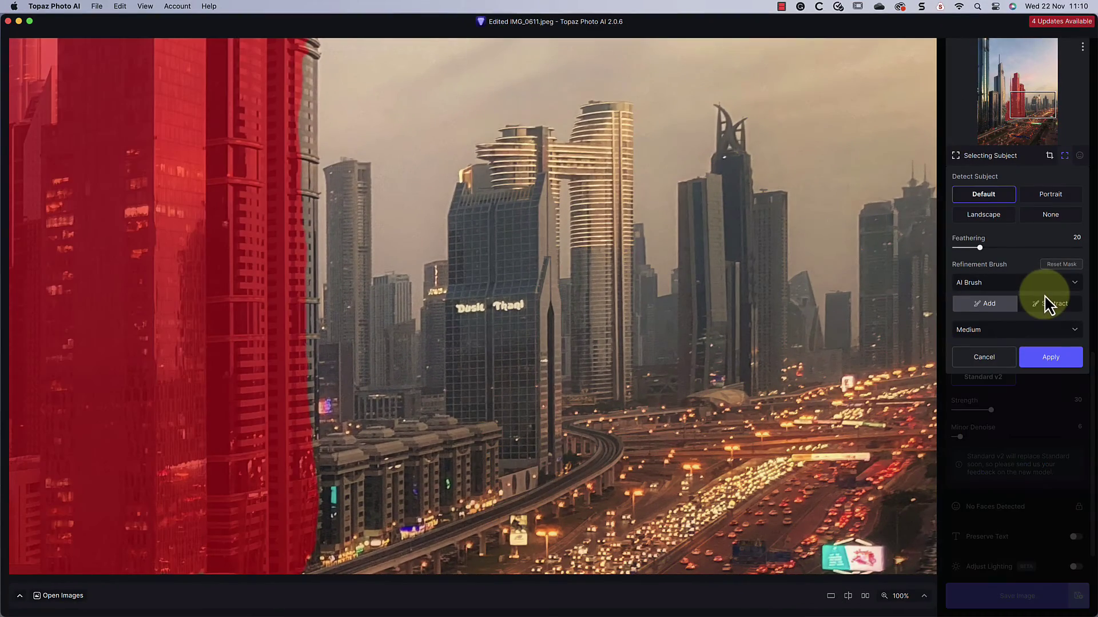
Redetect the sharpening subject as Landscape and apply the new mask
left_click_drag(1004, 133, 1016, 101)
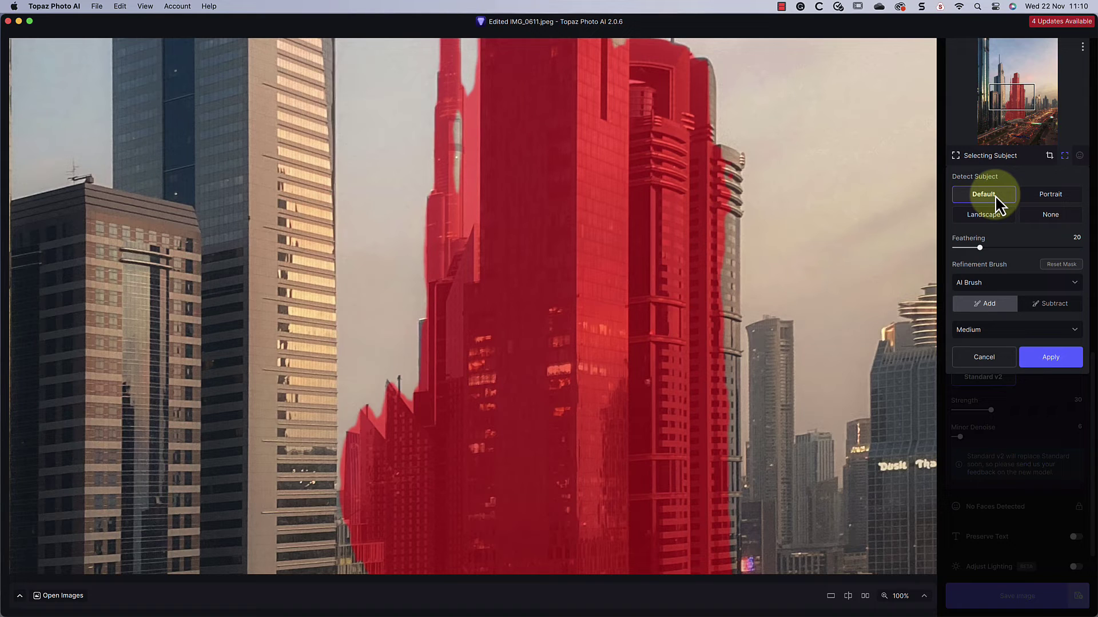
left_click(986, 216)
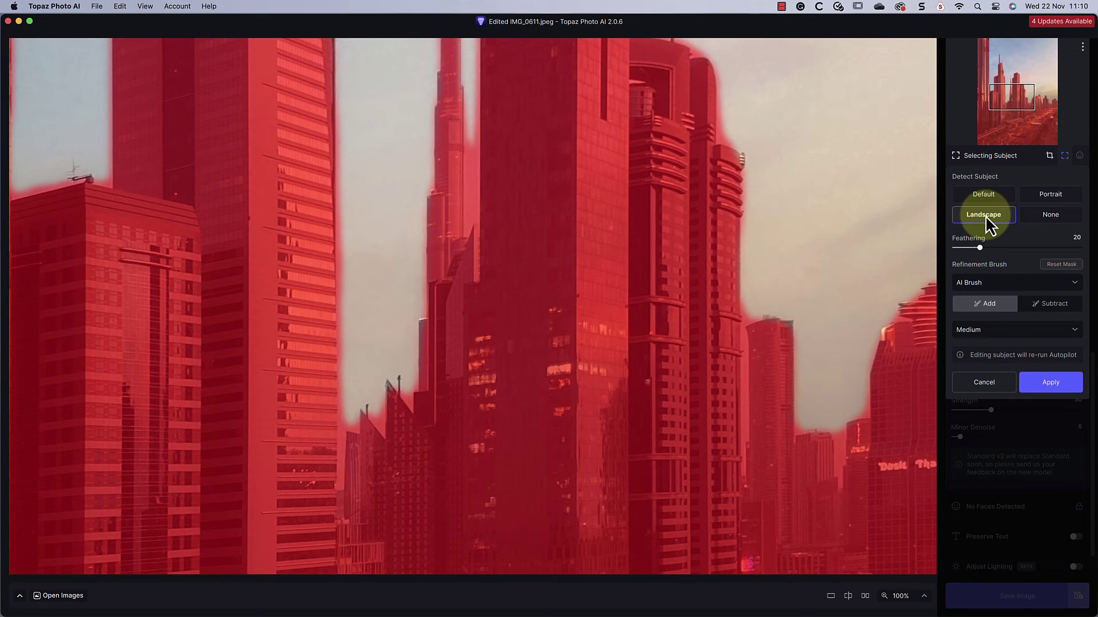
left_click(1062, 389)
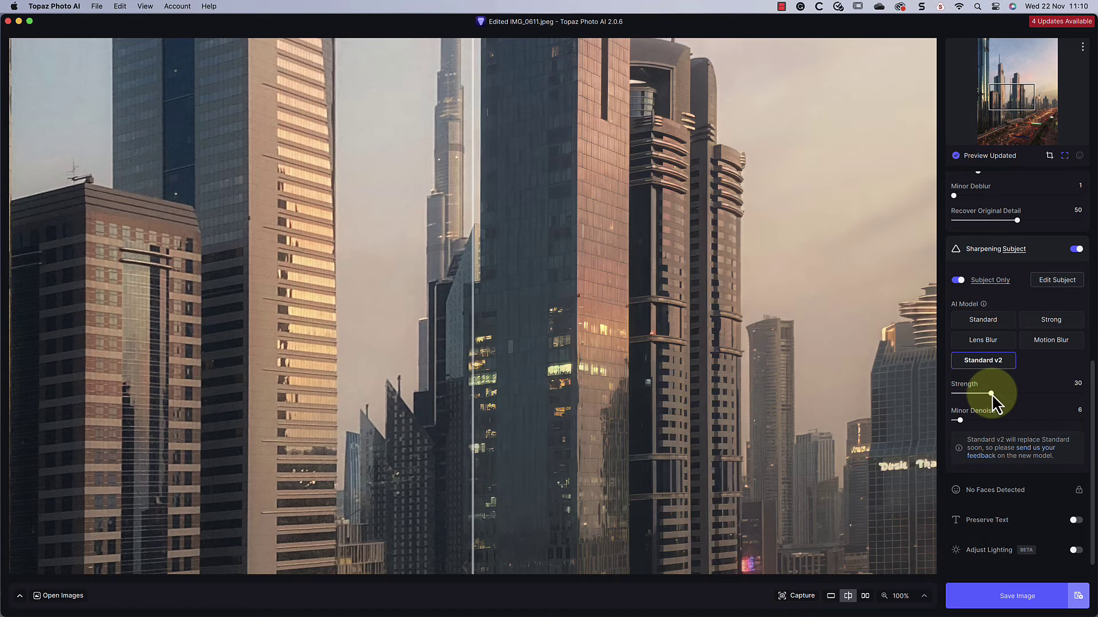
Set Sharpen Strength to 56 and Minor Denoise to 1, then shift the before/after split
left_click_drag(991, 393, 1024, 394)
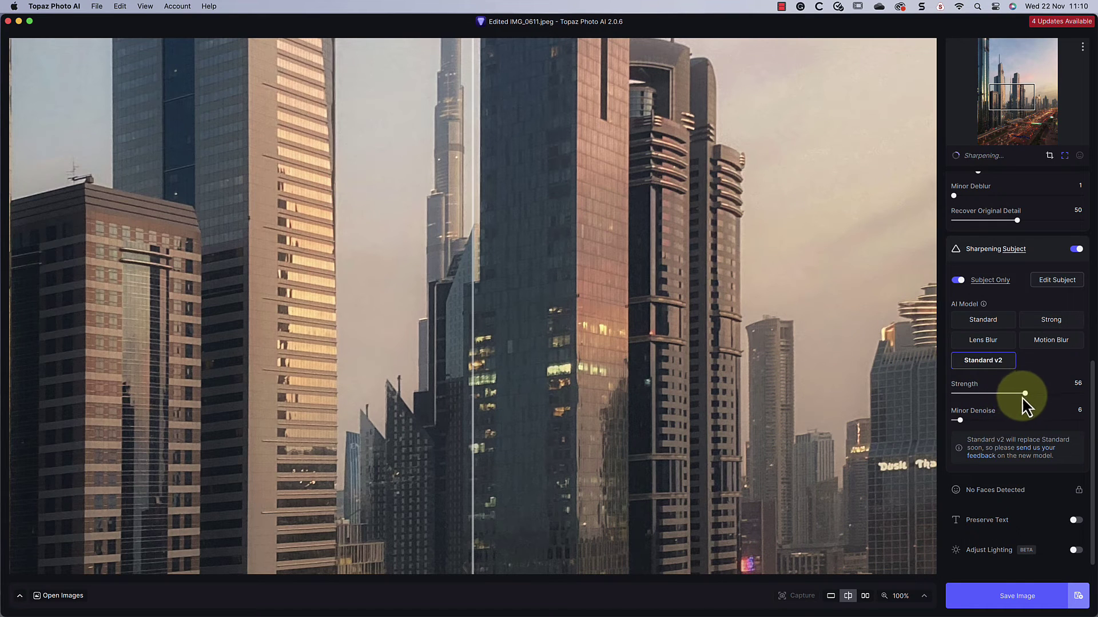
left_click_drag(964, 422, 951, 423)
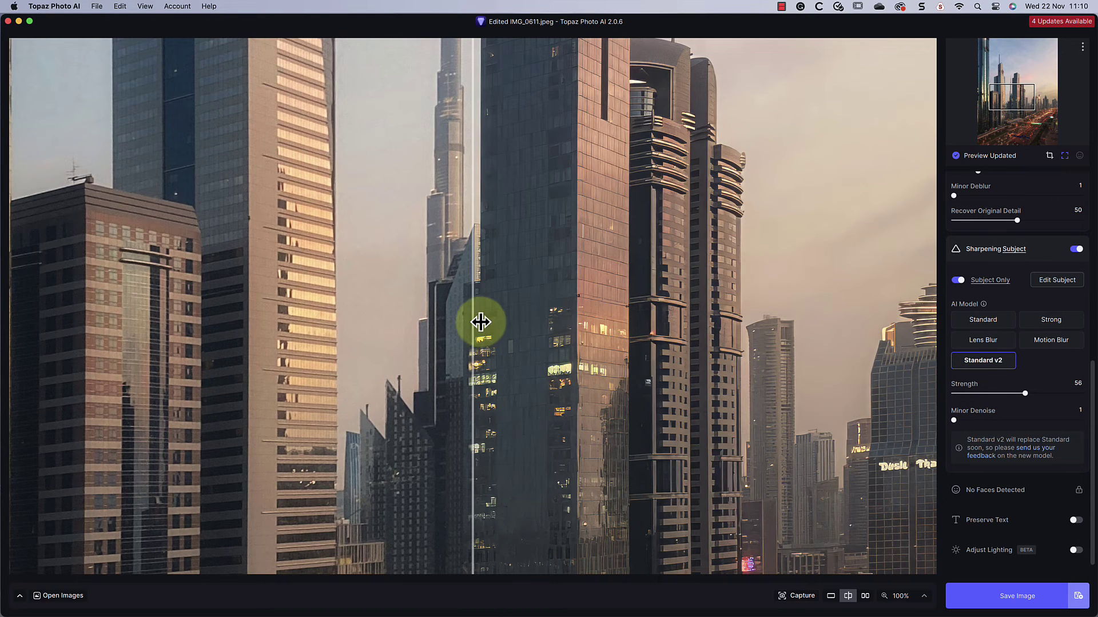
left_click_drag(480, 320, 521, 312)
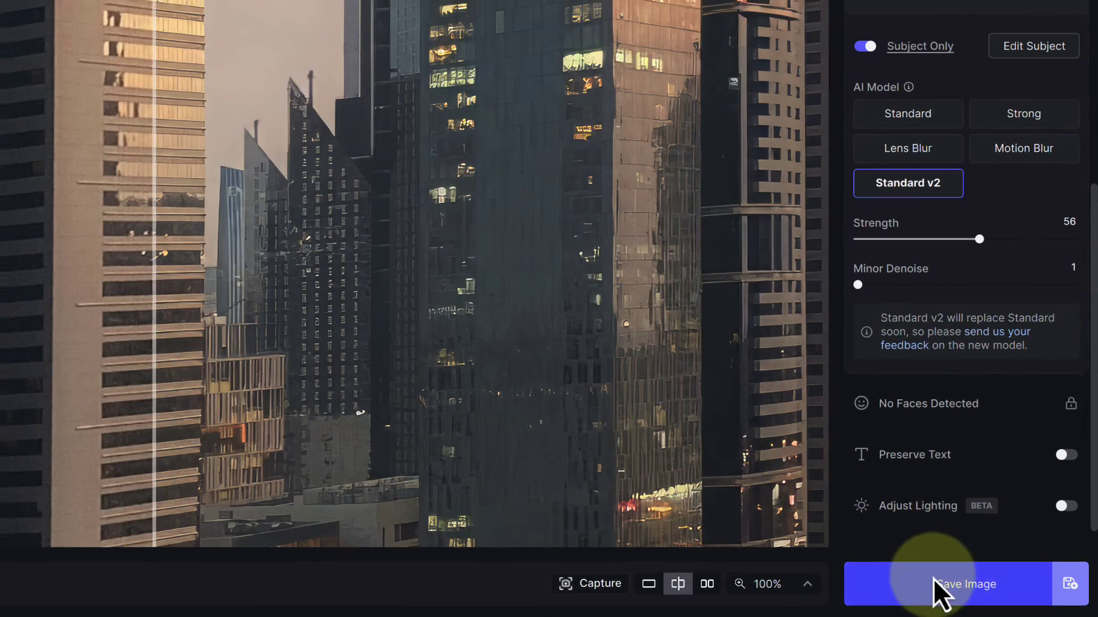
Save the image as a Quality 100 JPEG with suffix -topaz into the original folder
left_click(938, 588)
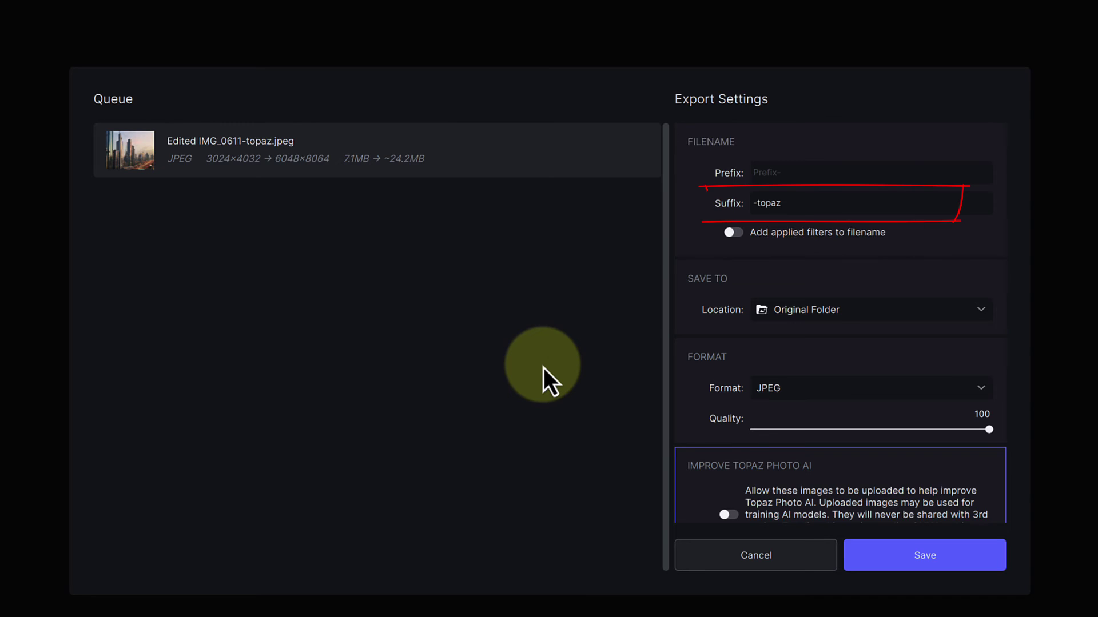
left_click(986, 395)
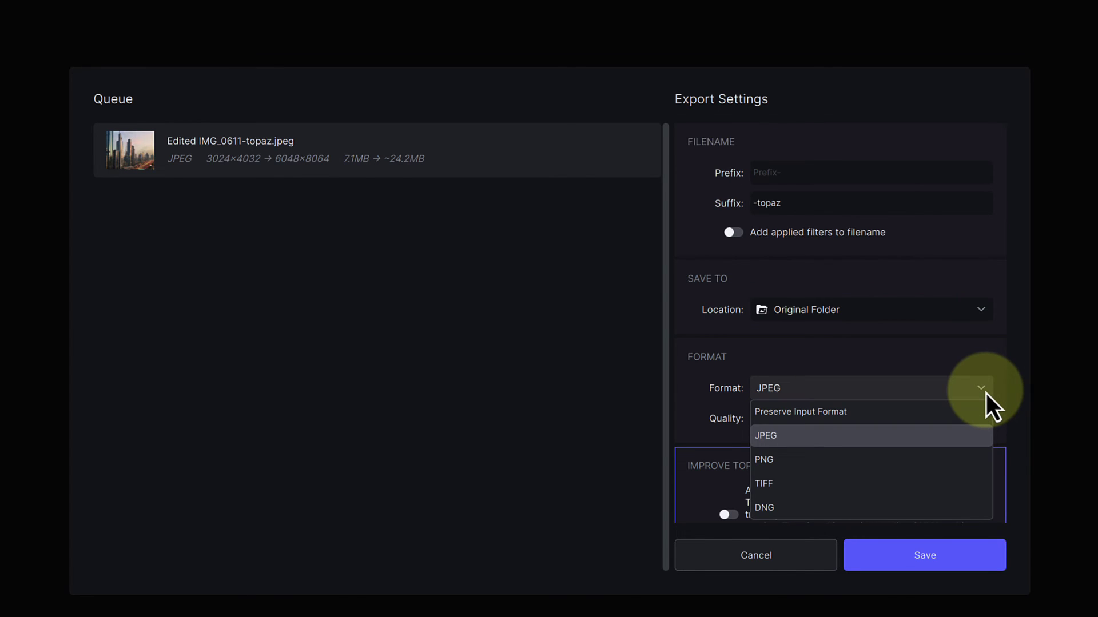
left_click(986, 394)
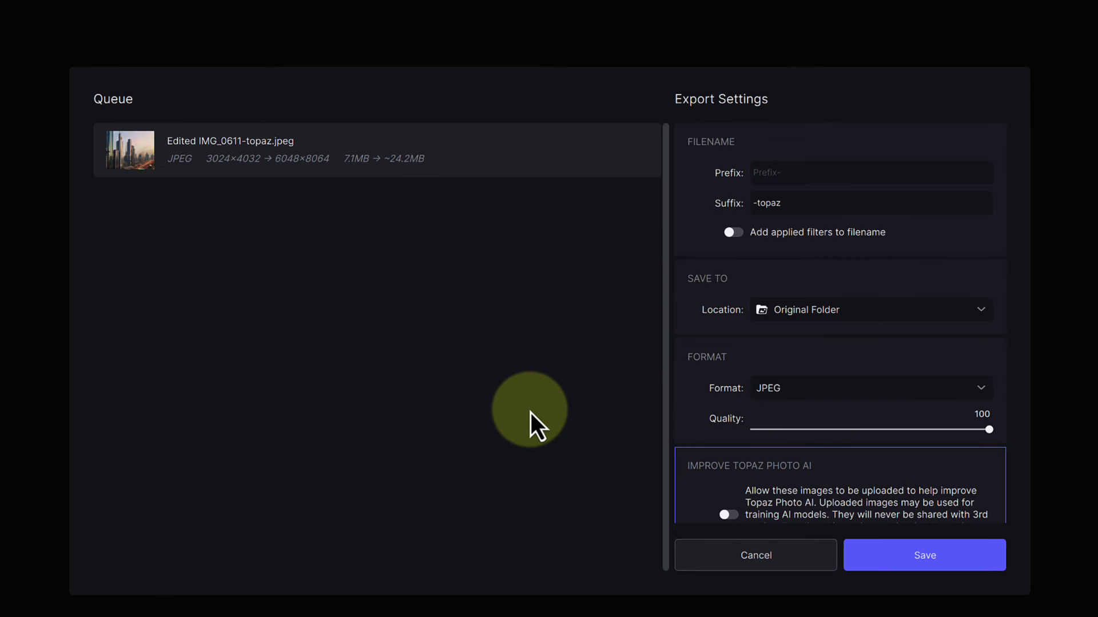
left_click(879, 555)
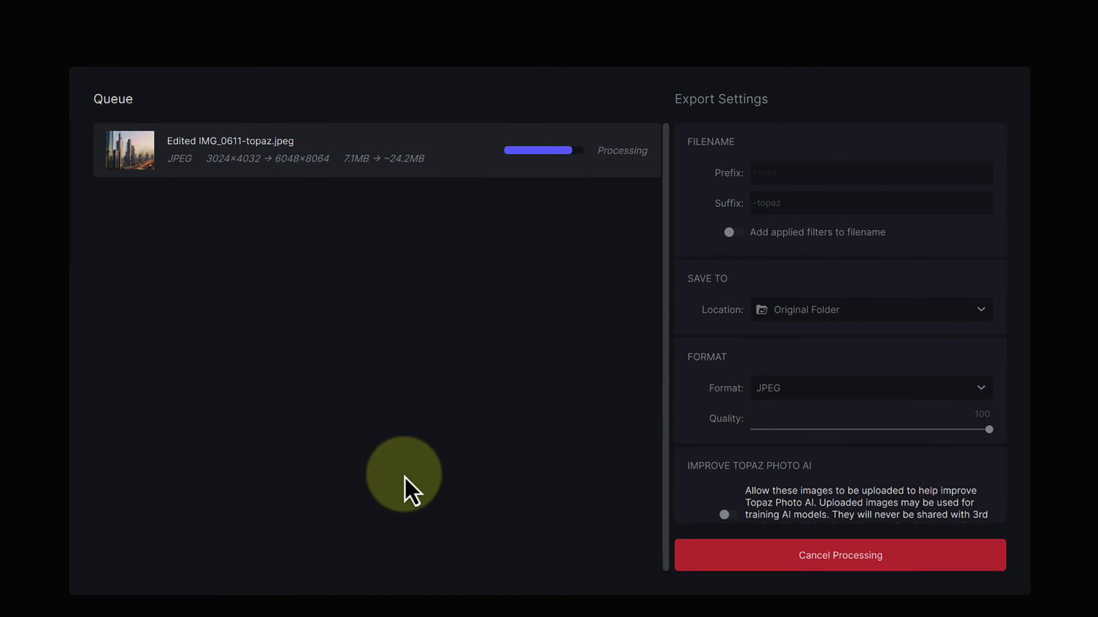